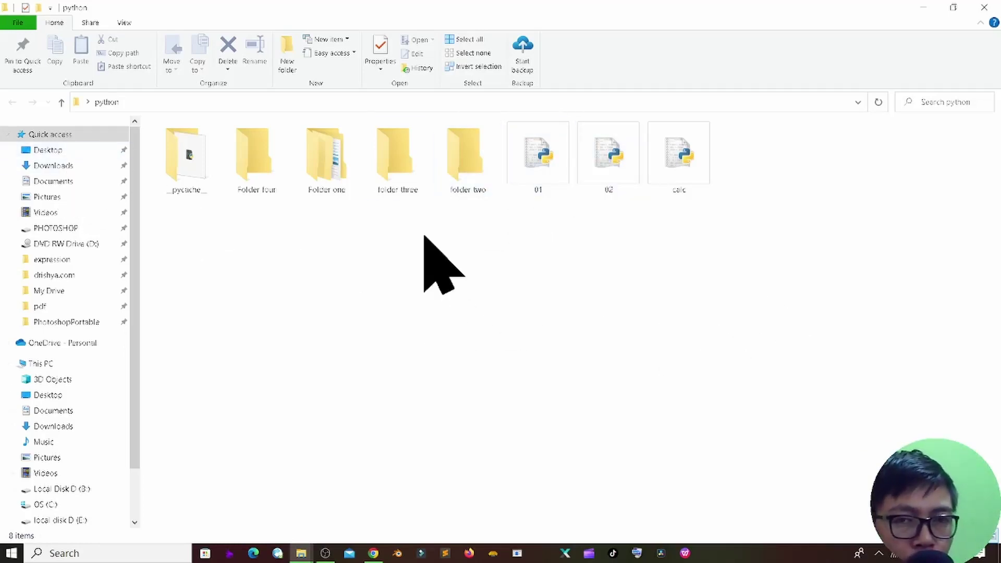
Step: Create a new compressed (zipped) folder in the python folder named 'password folder'
right_click(329, 263)
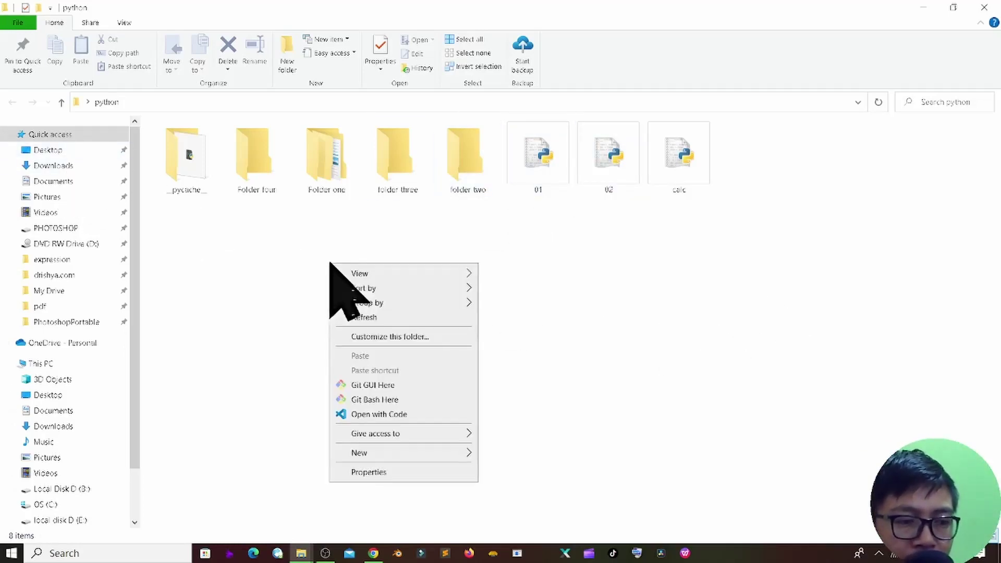
mouse_move(449, 447)
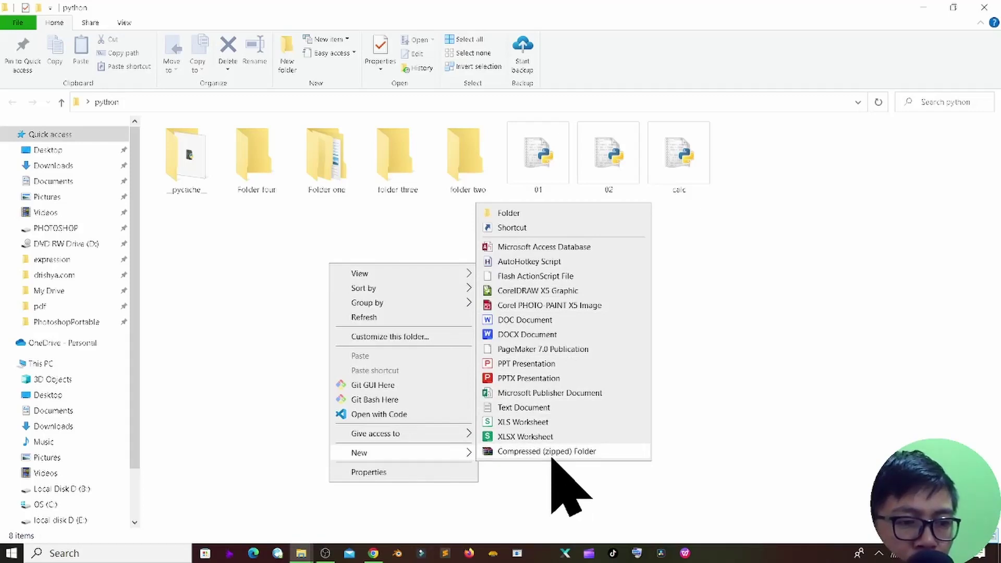
left_click(552, 451)
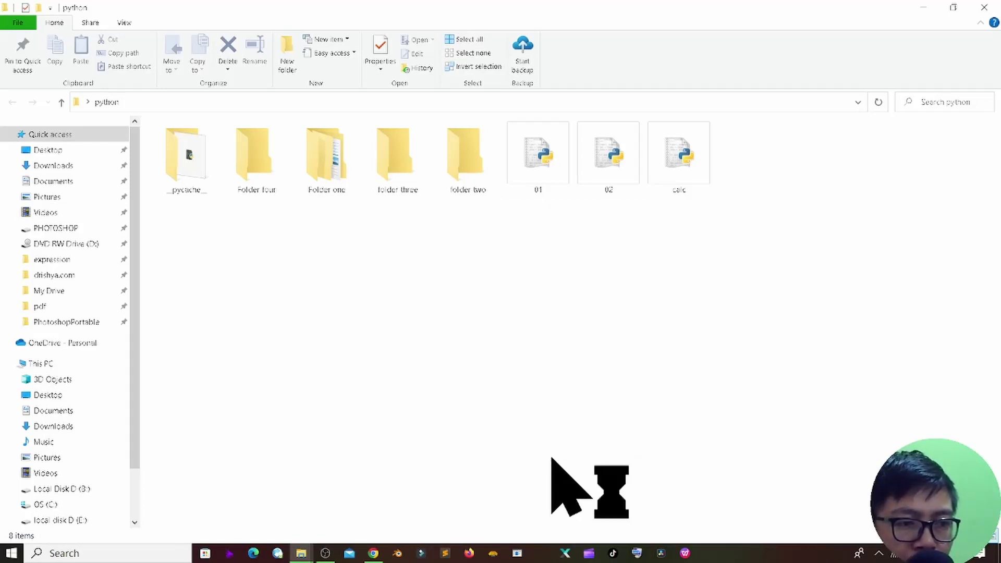
left_click(767, 197)
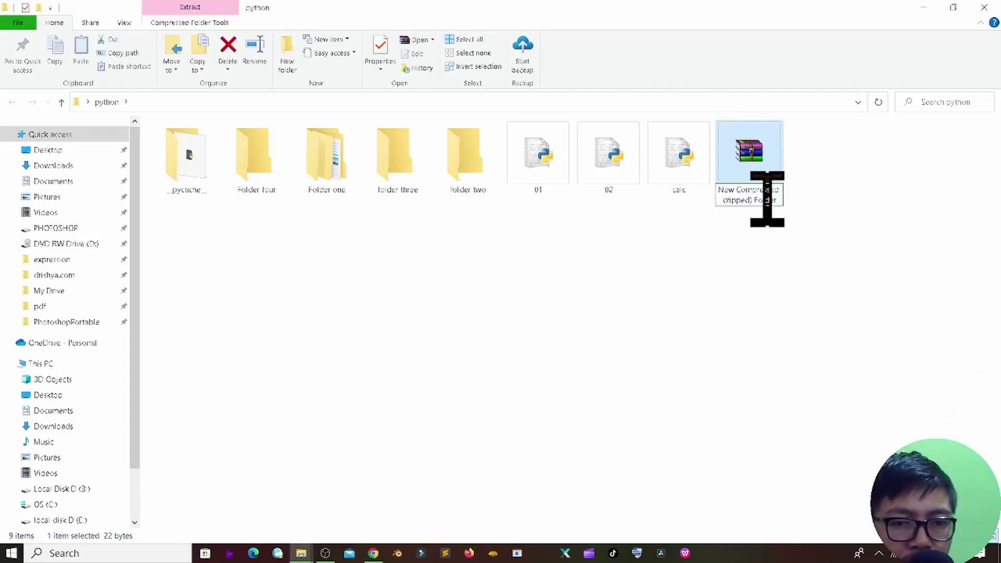
key("ctrl+a")
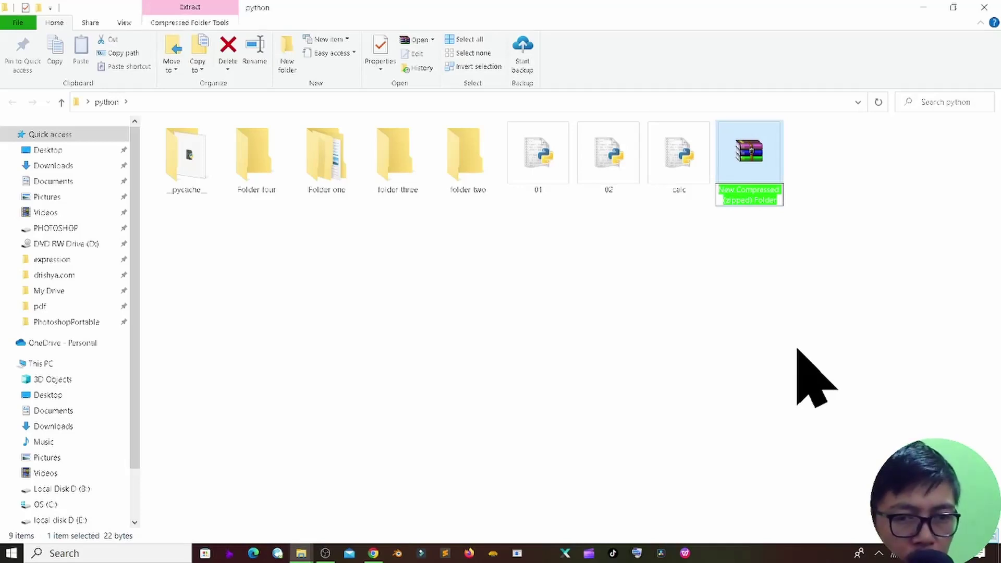
type("password f")
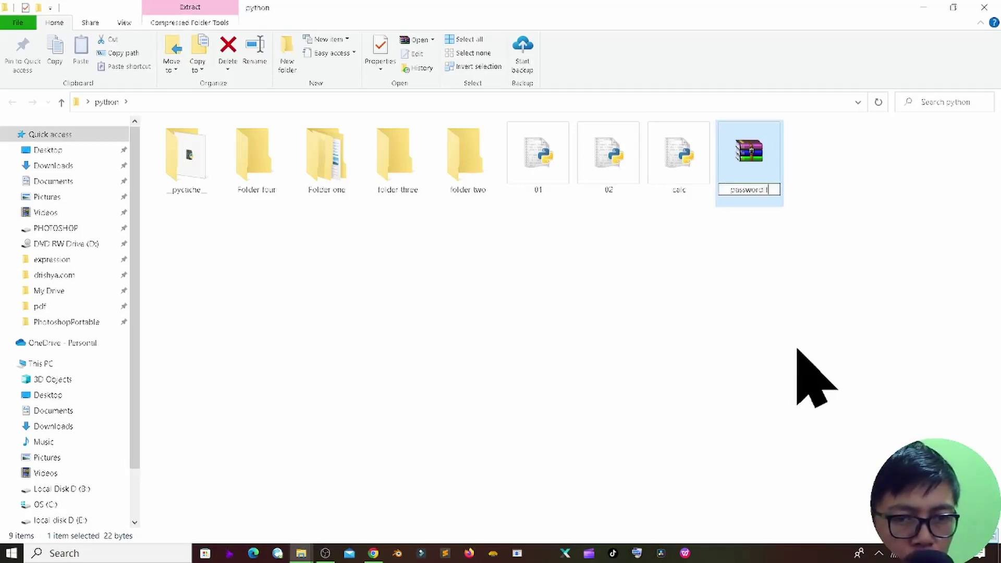
type("older")
left_click(610, 316)
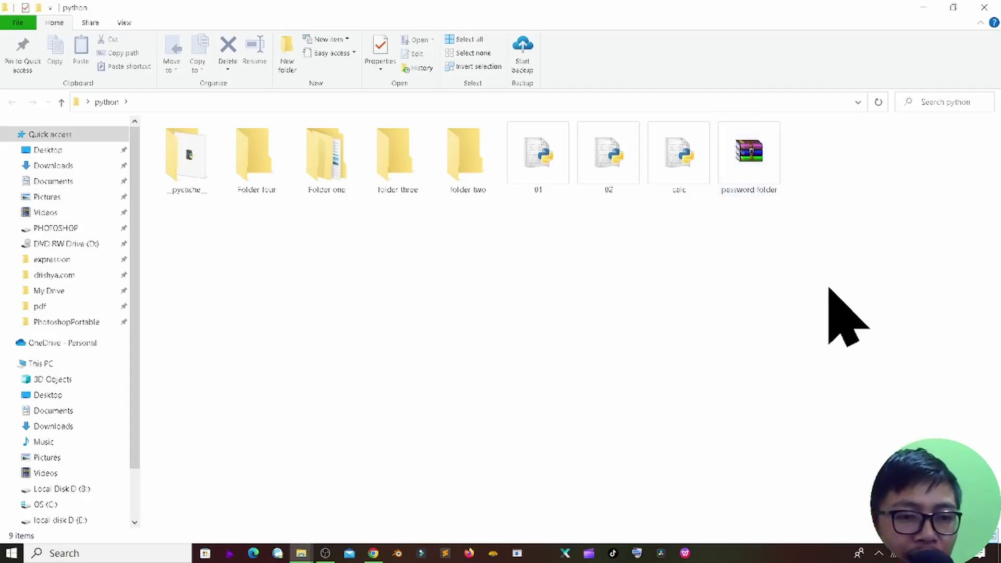
Step: Open 'password folder' in WinRAR and choose files 01 through calc to add
double_click(771, 161)
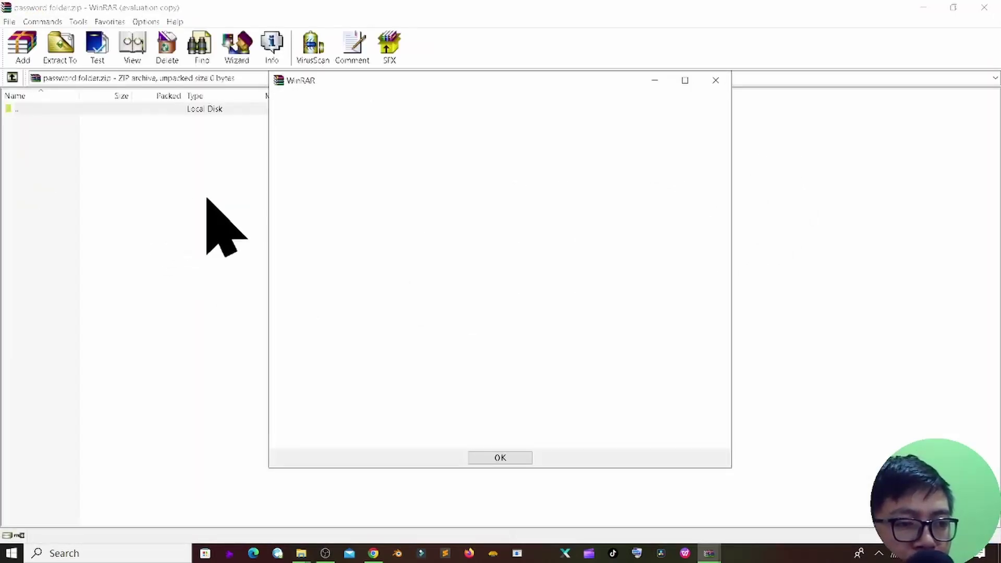
left_click(499, 461)
left_click(383, 295)
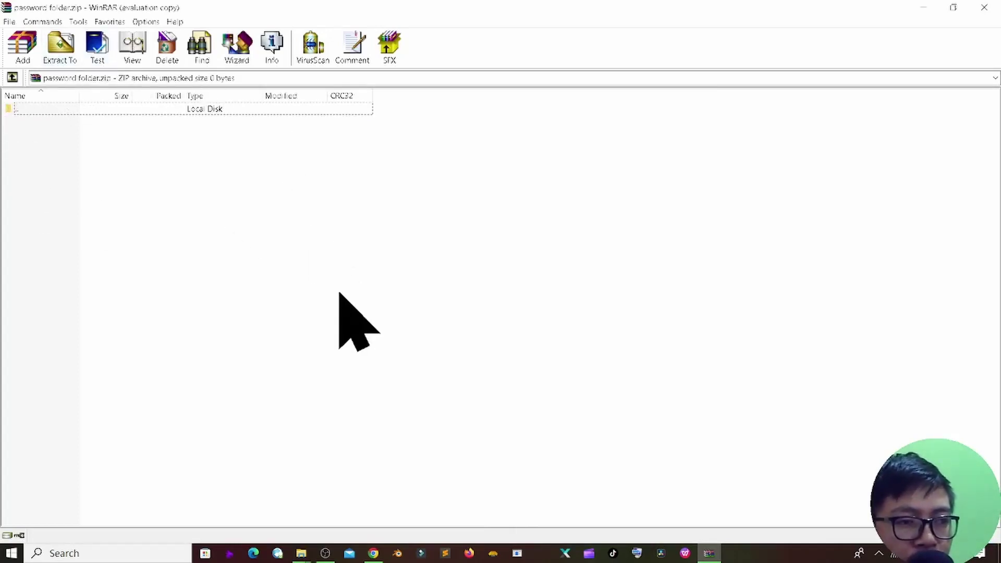
left_click(18, 57)
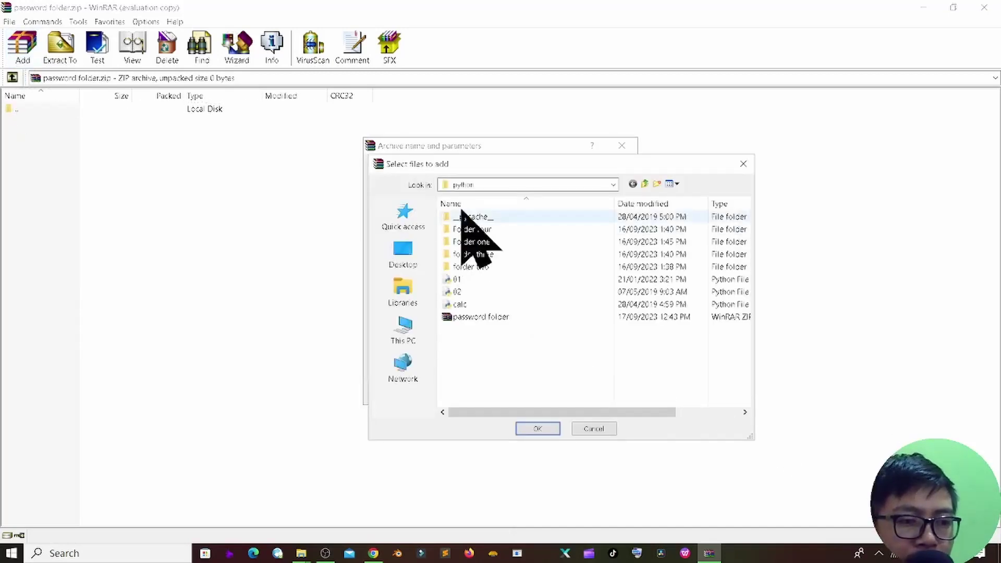
left_click(480, 278)
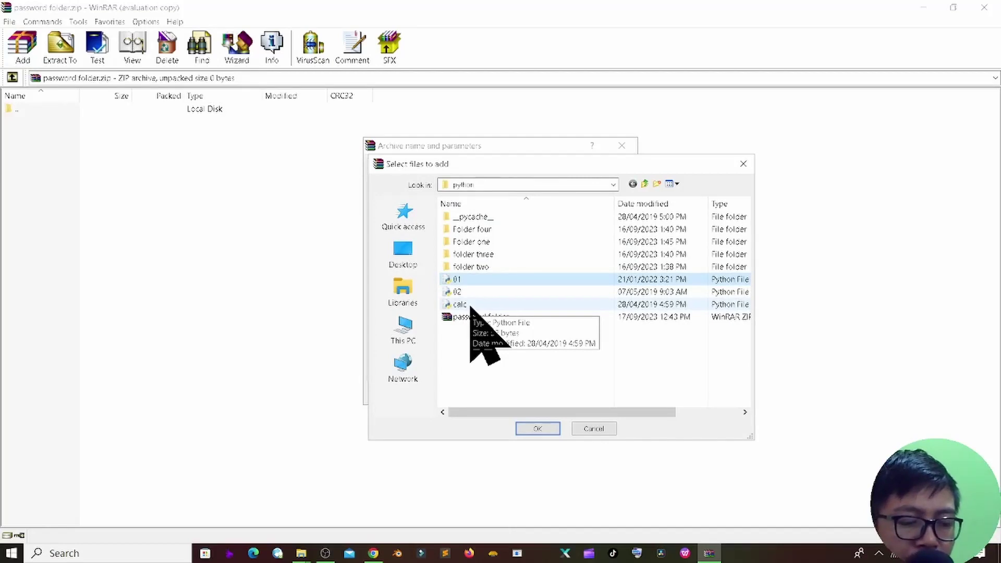
left_click(471, 306, "shift")
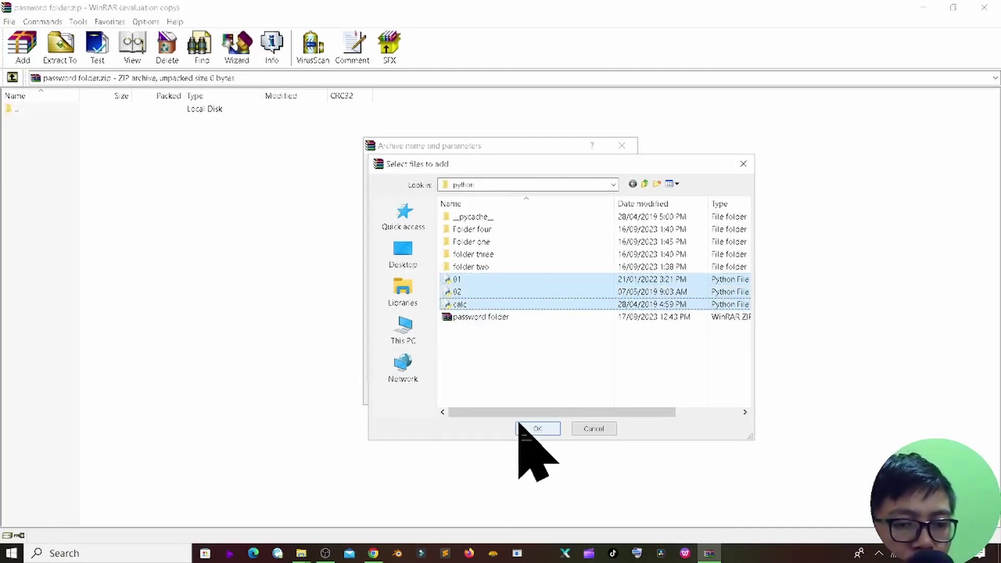
left_click(521, 426)
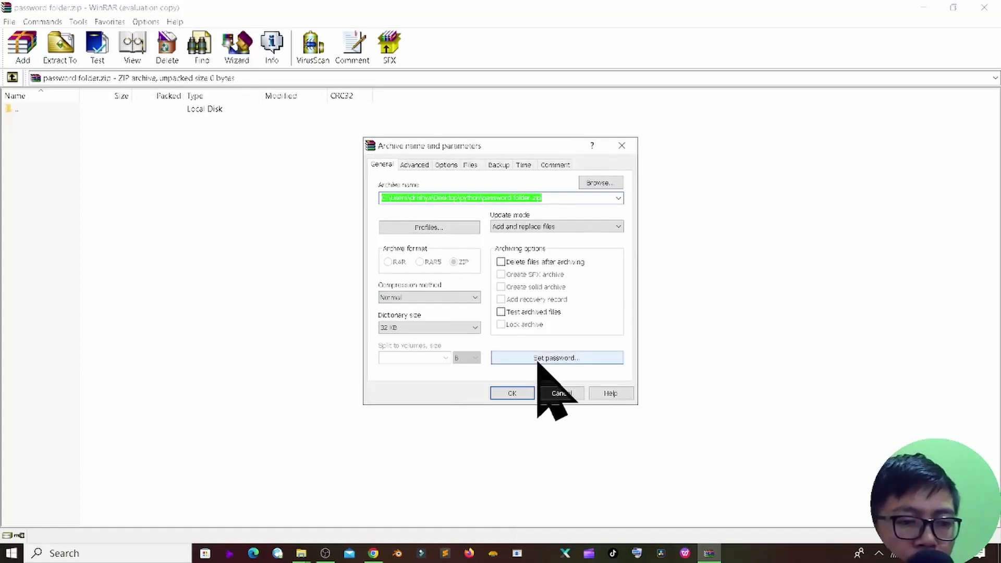
Step: Enter and confirm an archive password, then pack 01.py, 02.py and calc.py
left_click(540, 361)
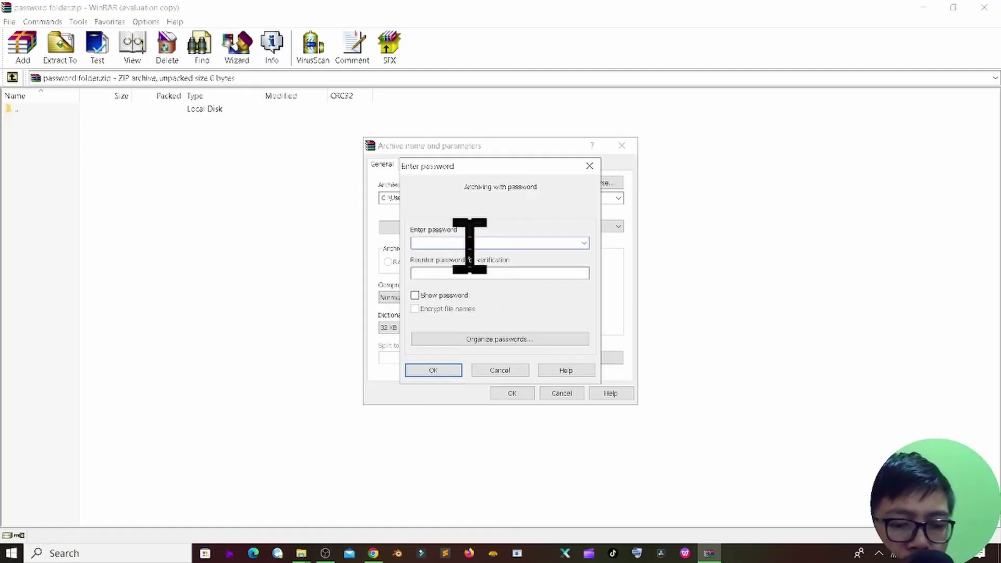
type("1")
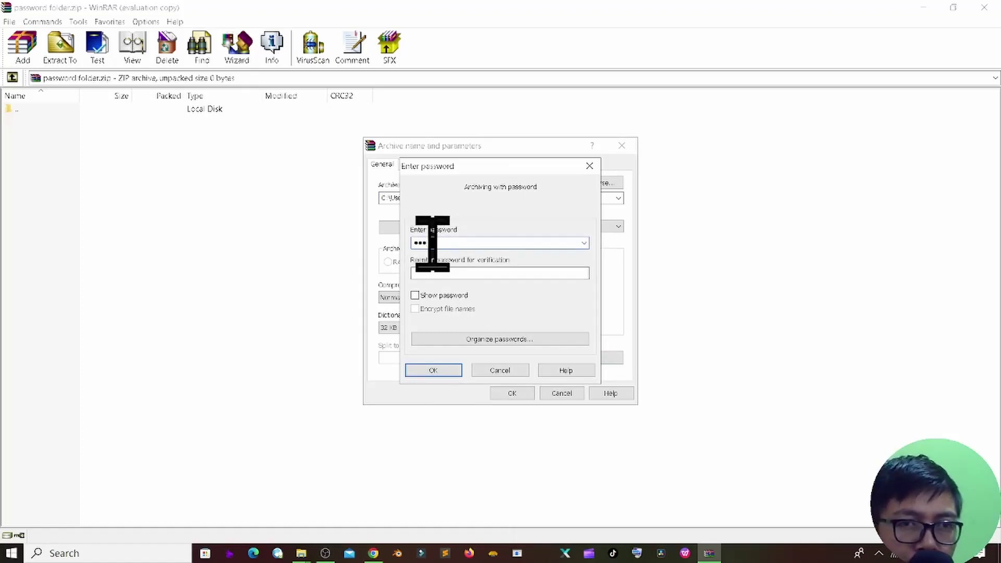
left_click(437, 273)
type("12")
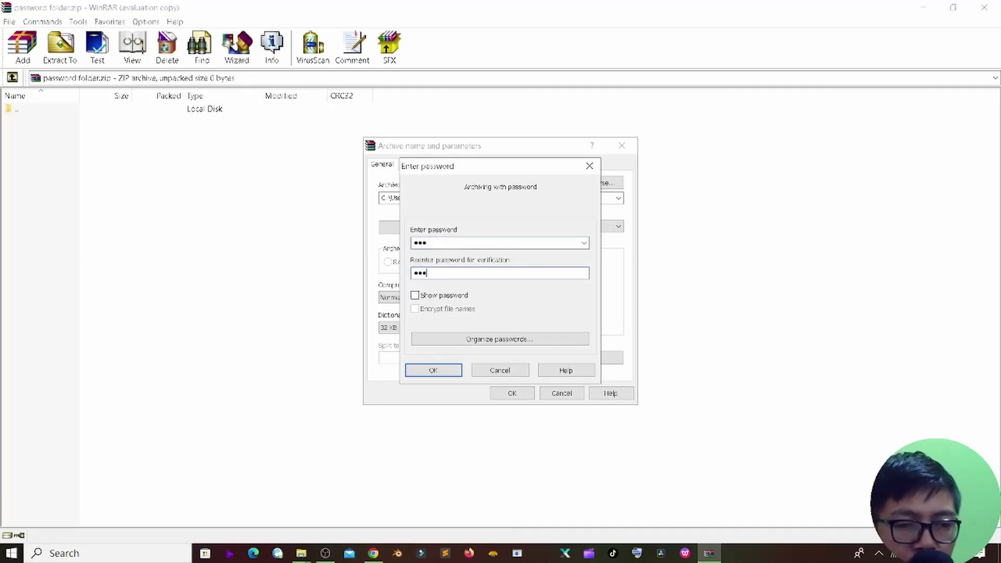
left_click(442, 373)
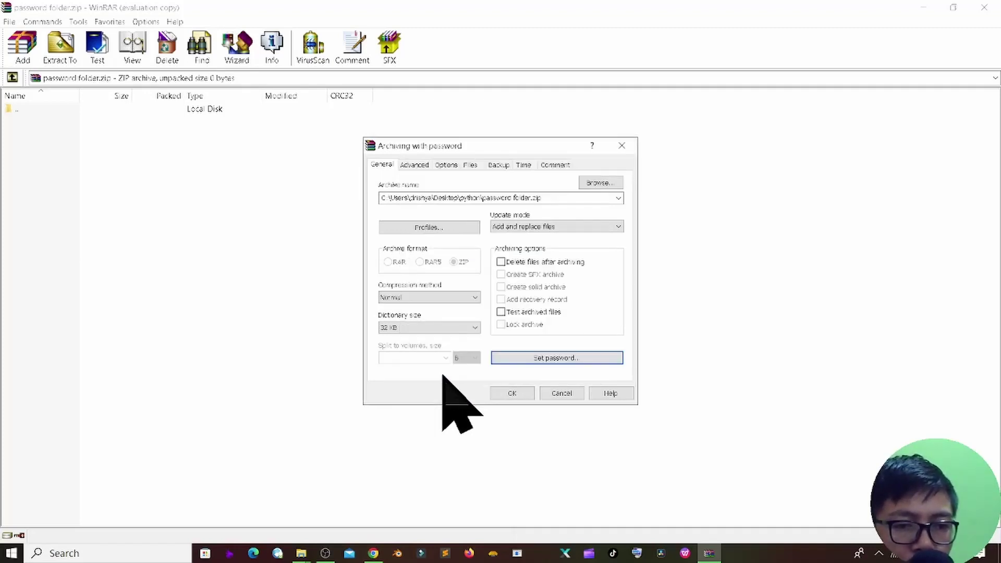
left_click(515, 394)
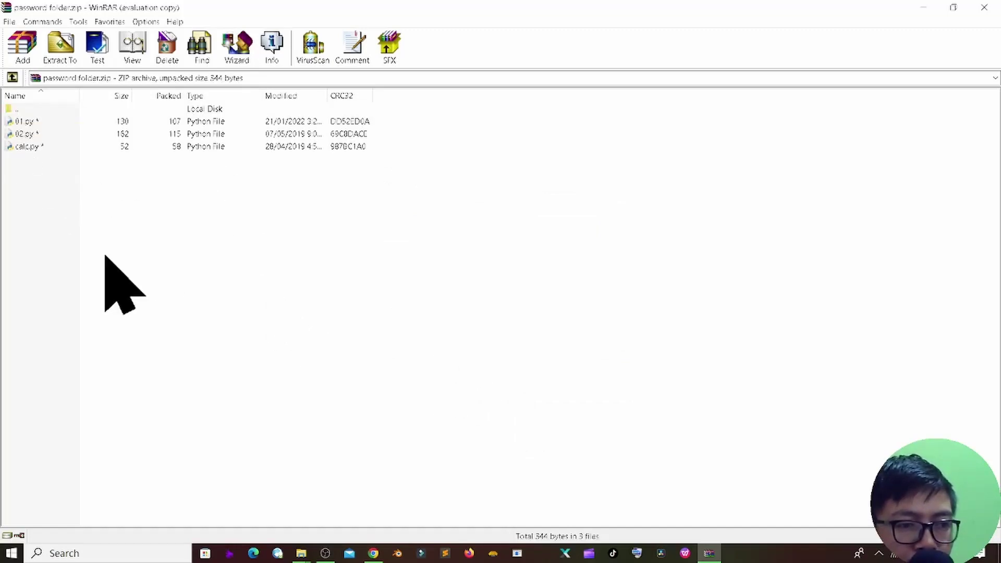
Step: Reopen the archive and confirm 01.py and 02.py each ask for a password
left_click(984, 8)
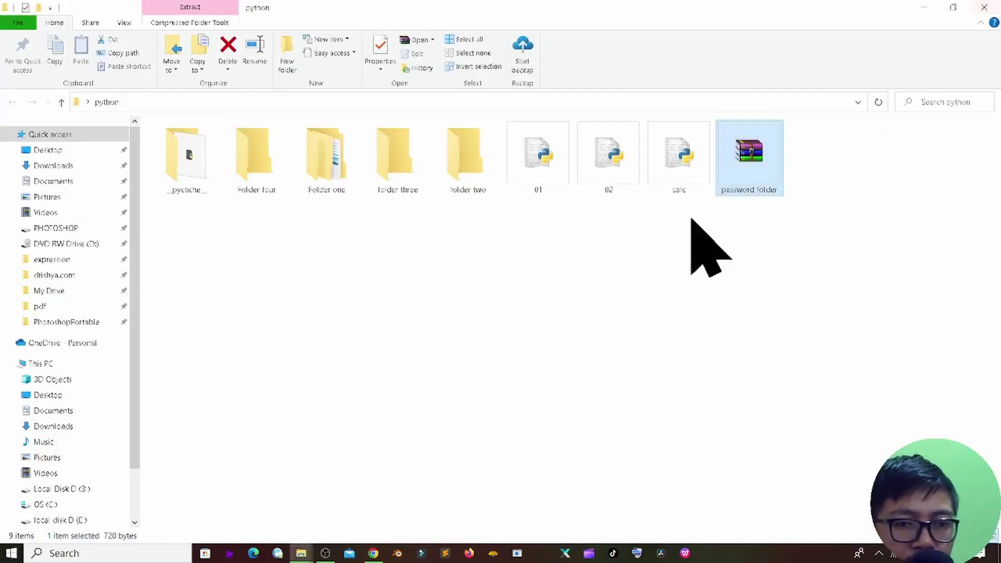
double_click(749, 156)
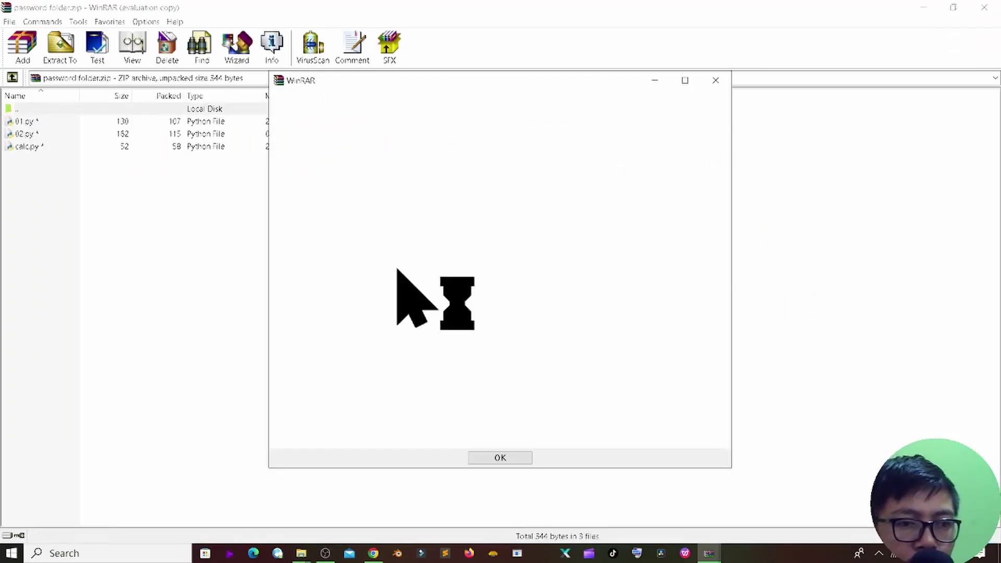
left_click(716, 80)
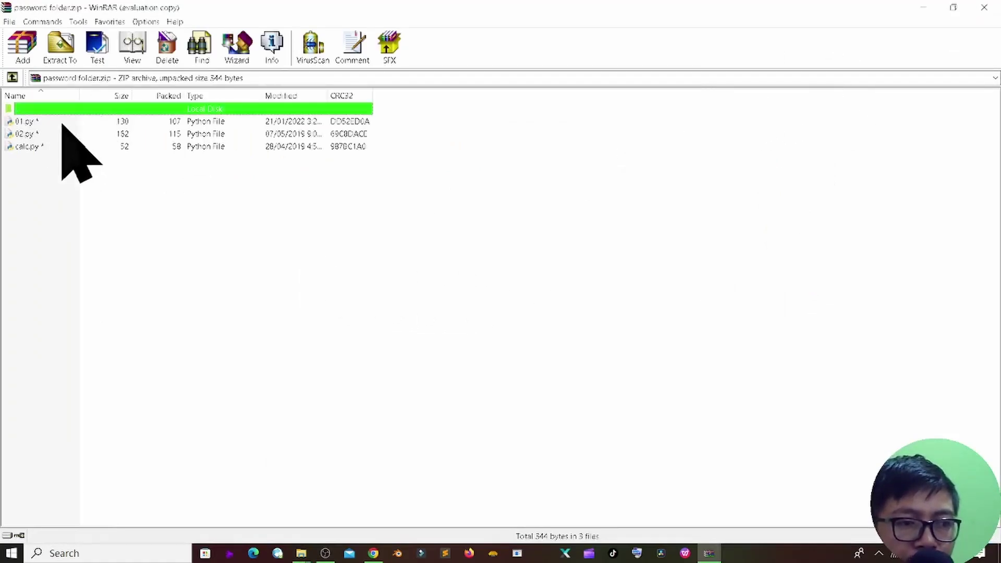
double_click(26, 121)
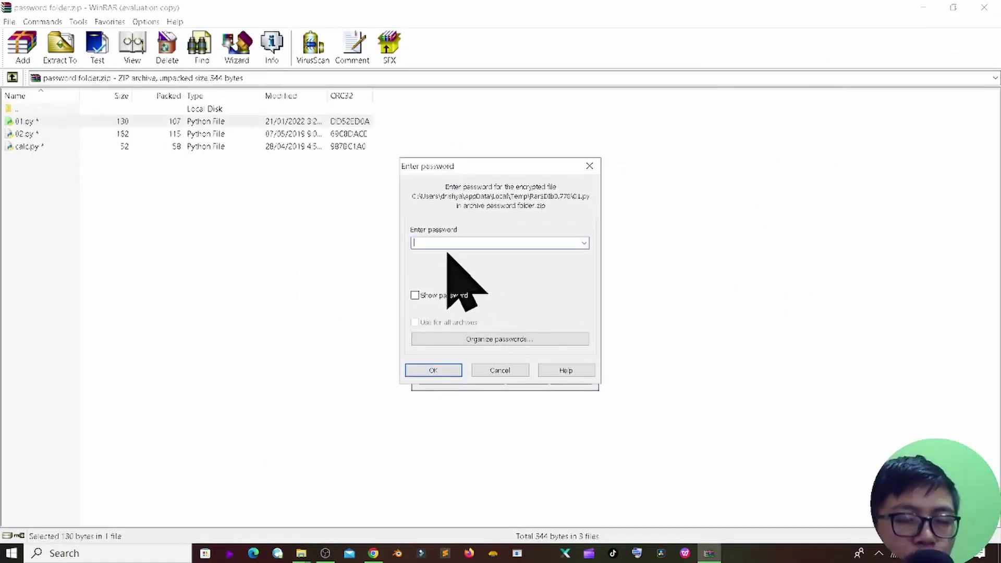
left_click(524, 371)
double_click(36, 134)
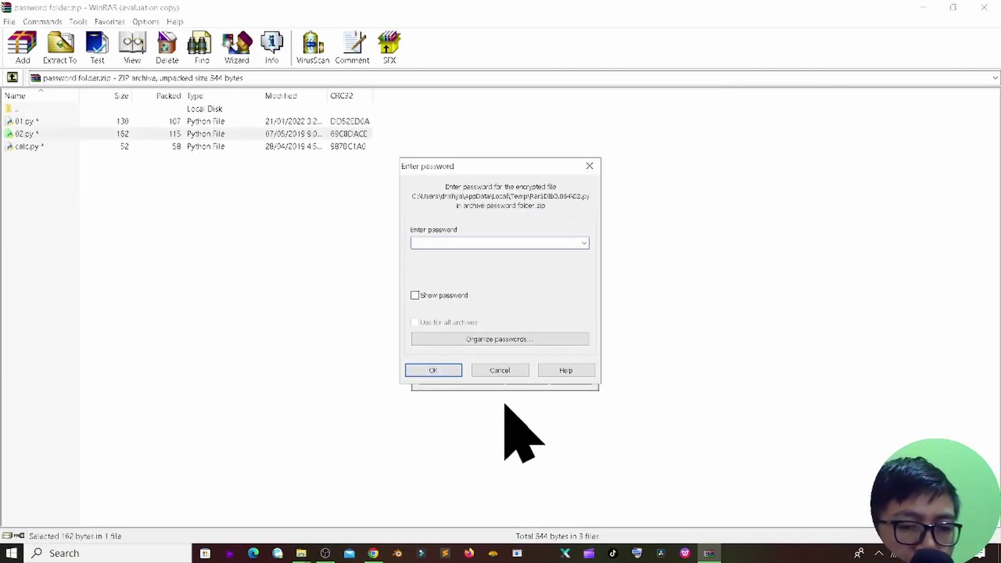
left_click(503, 373)
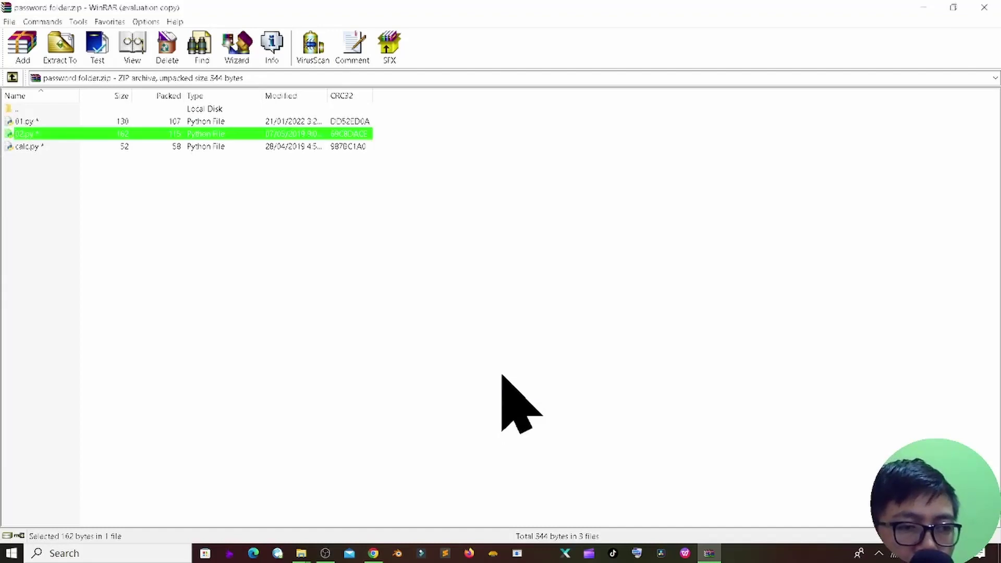
Step: Unlock calc.py with the archive password and open it in Sublime Text
double_click(50, 148)
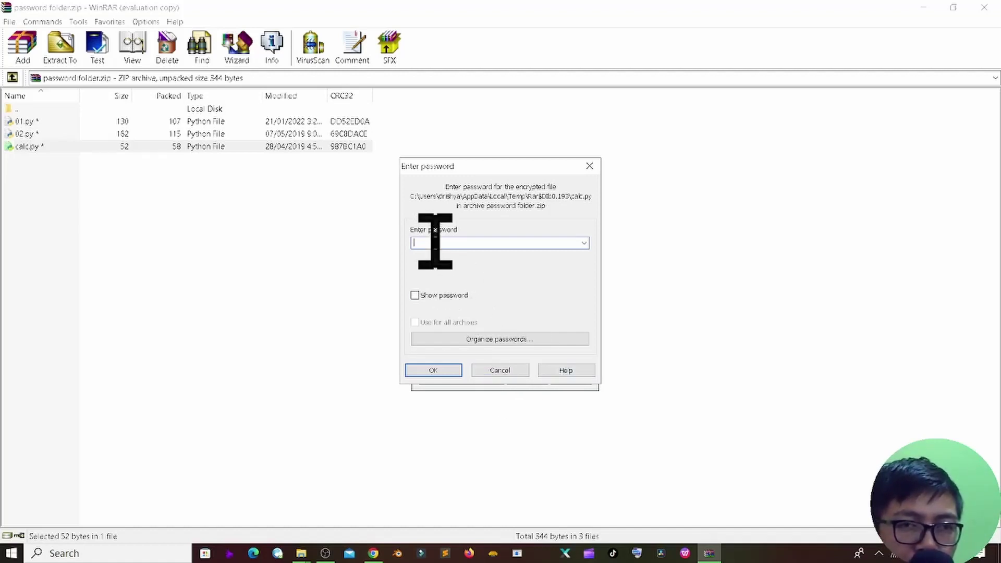
type("1")
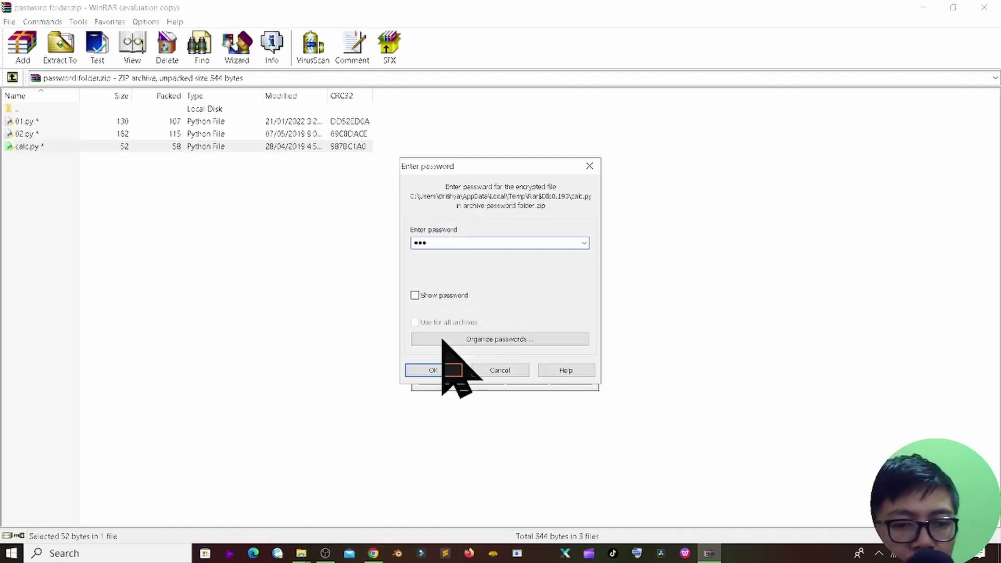
left_click(425, 373)
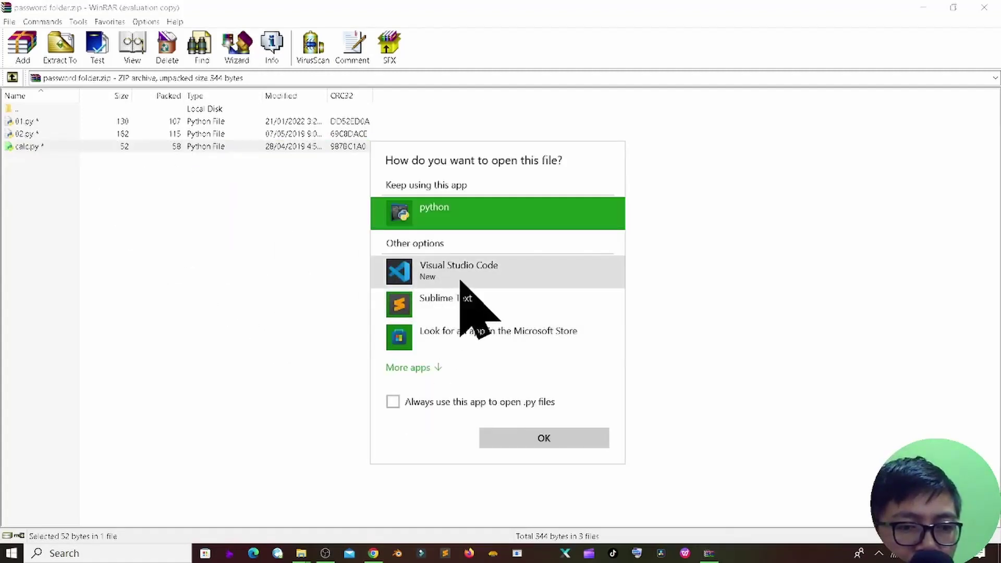
left_click(470, 306)
left_click(541, 441)
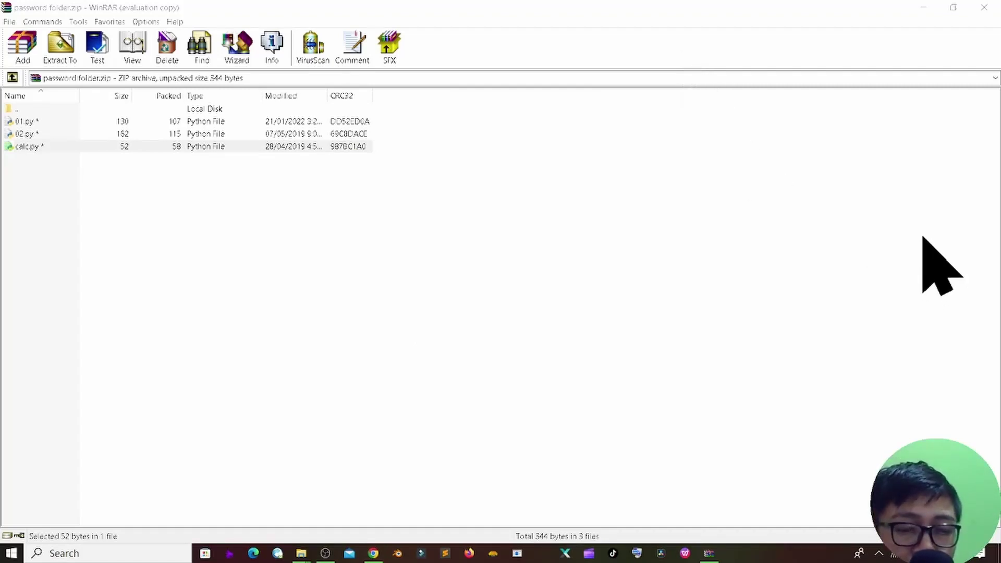
left_click(923, 7)
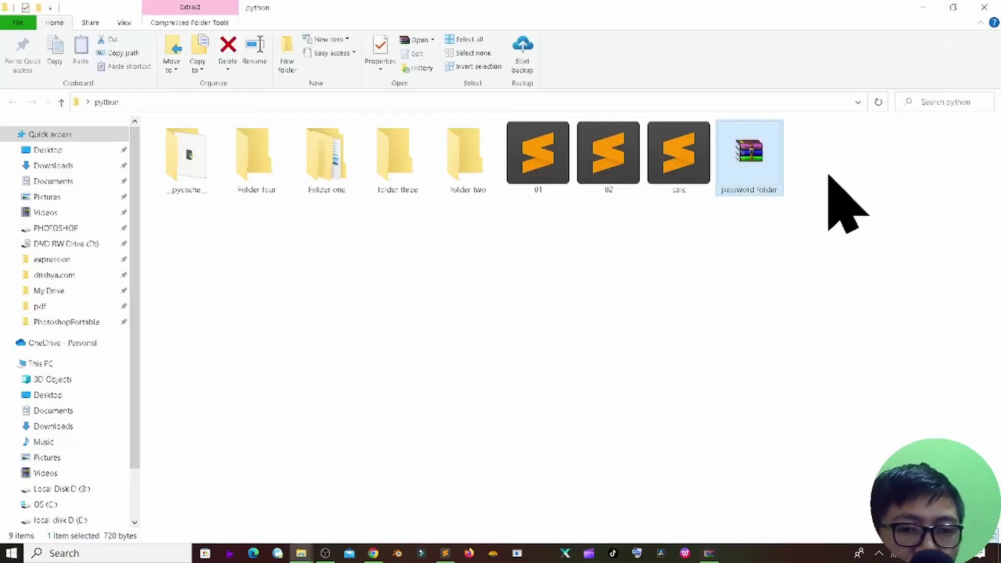
Step: Close the Sublime Text window showing calc.py and return to the python folder
left_click(636, 291)
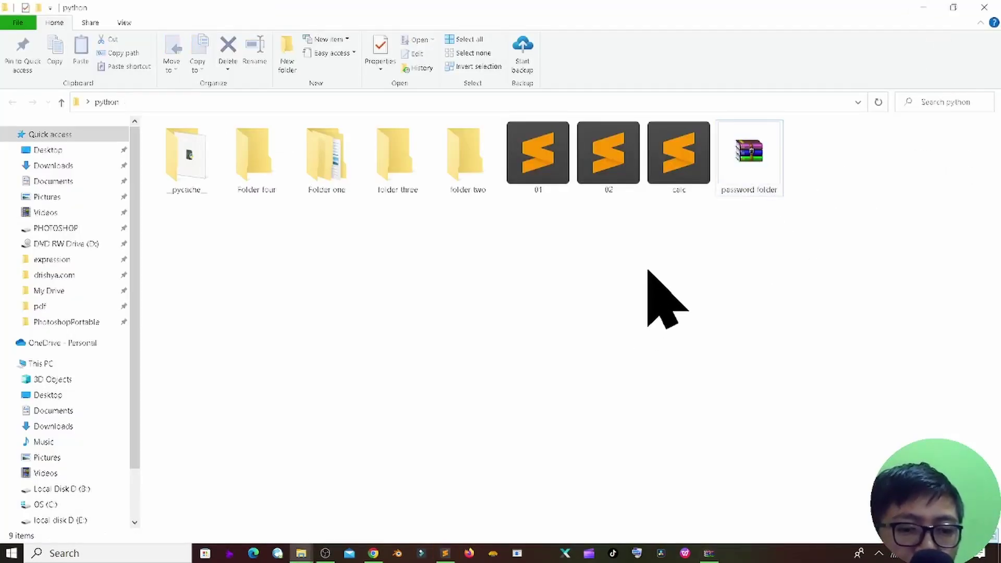
left_click(446, 553)
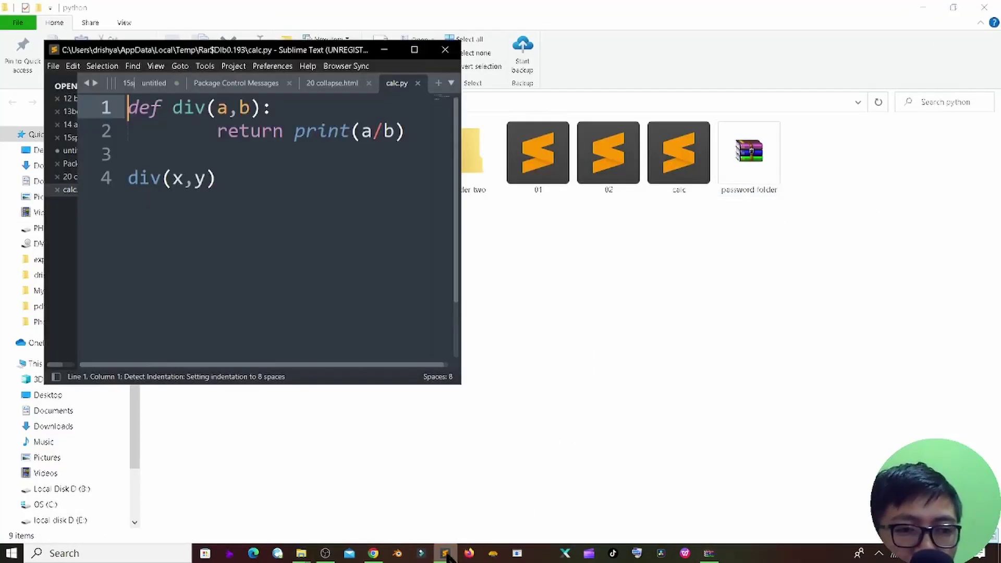
left_click(445, 50)
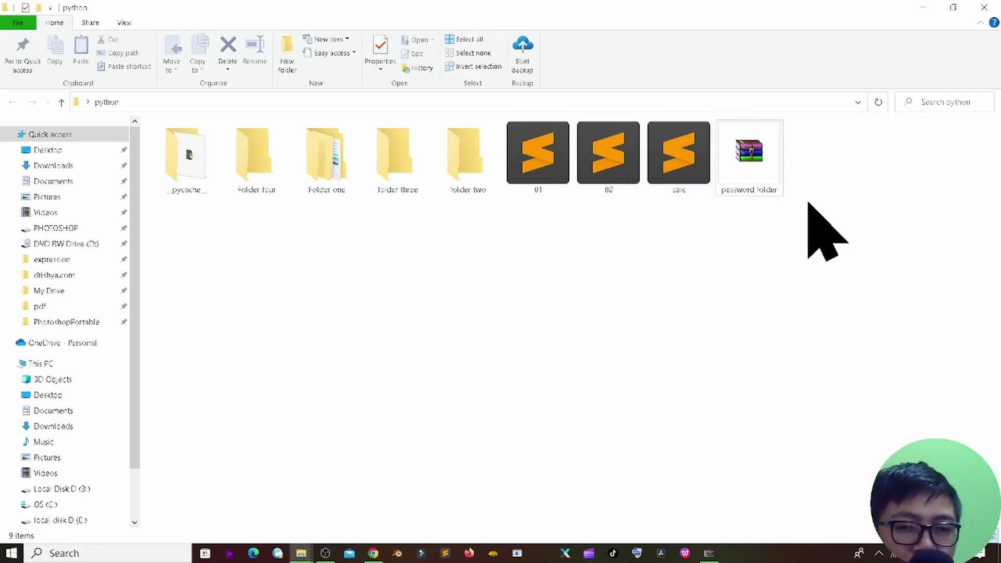
left_click(751, 172)
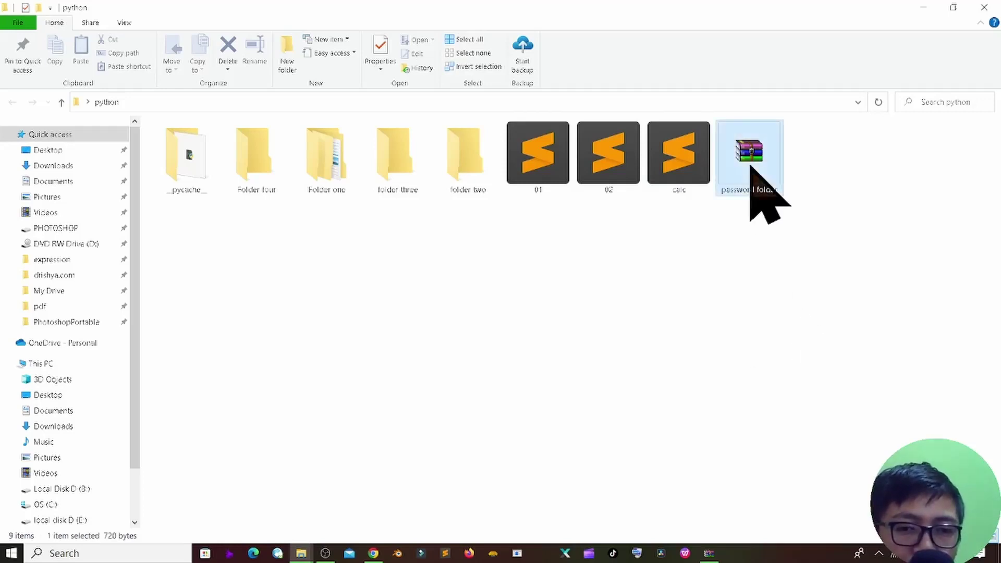
left_click(505, 337)
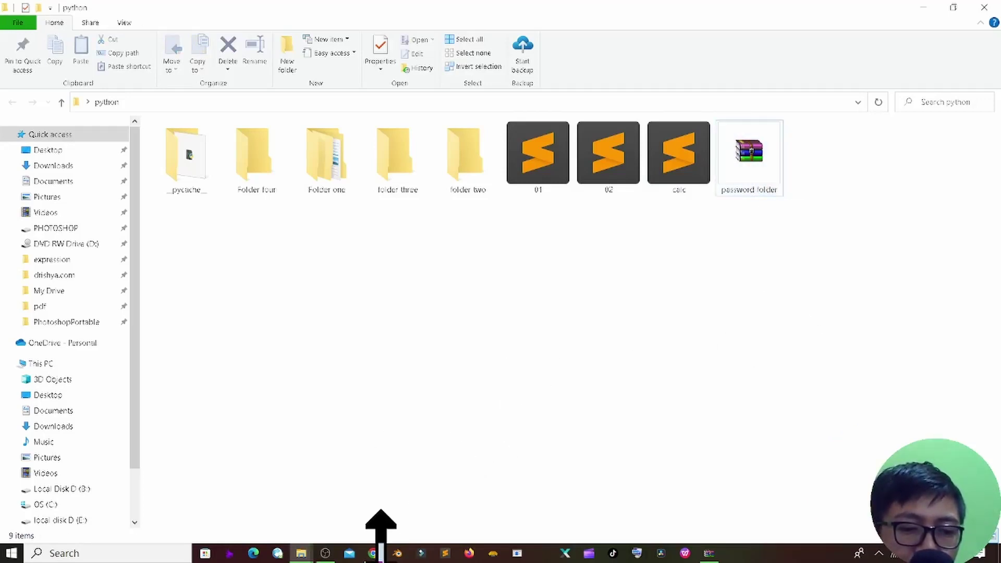
Step: Search 'winrar' in Chrome and open the official win-rar.com site
left_click(374, 554)
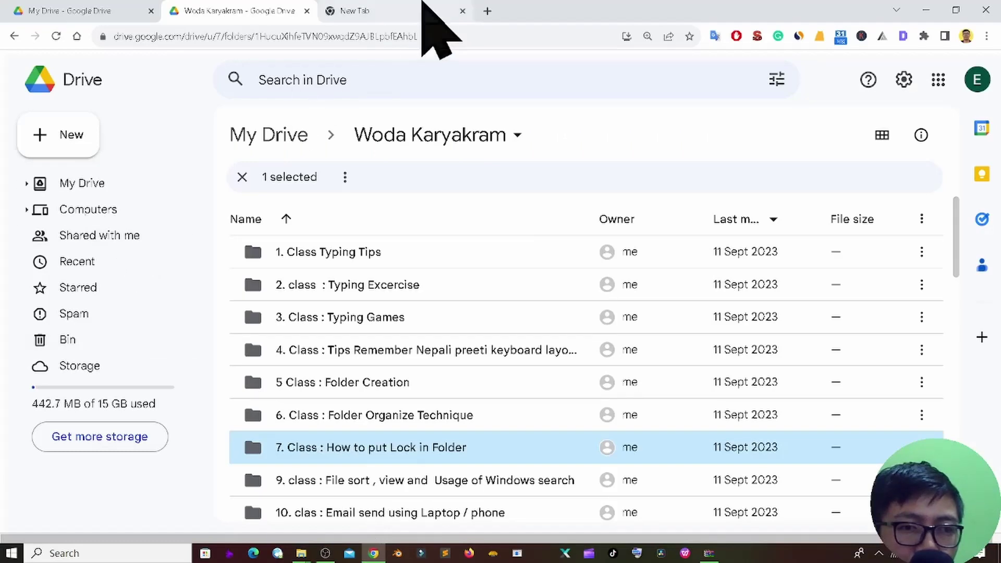
left_click(411, 10)
left_click(403, 33)
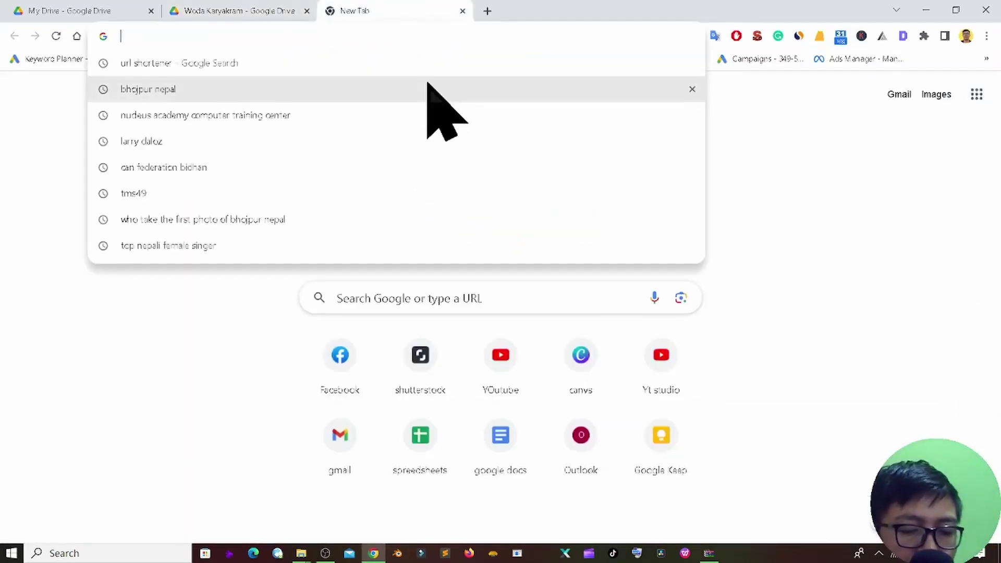
type("winrar")
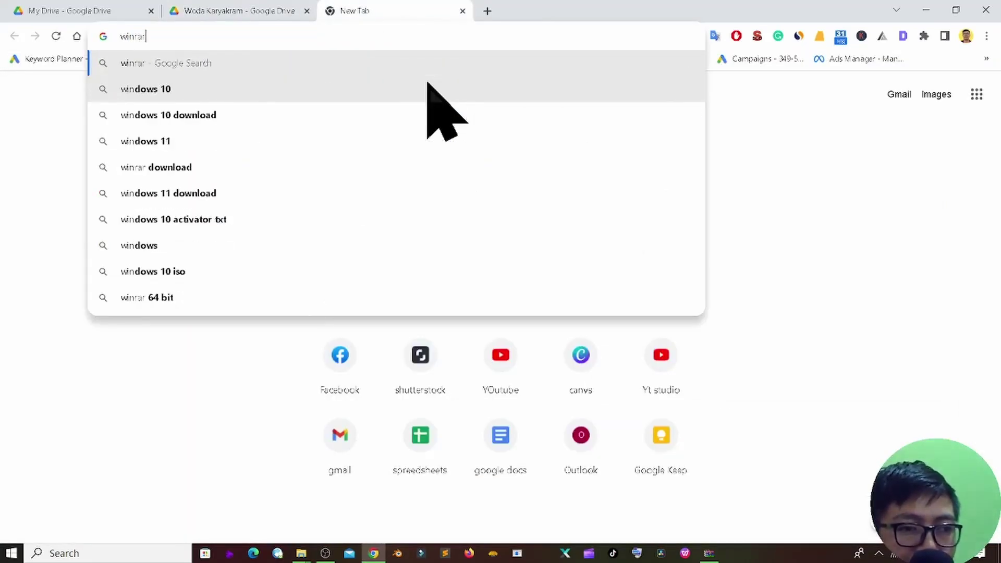
key("Return")
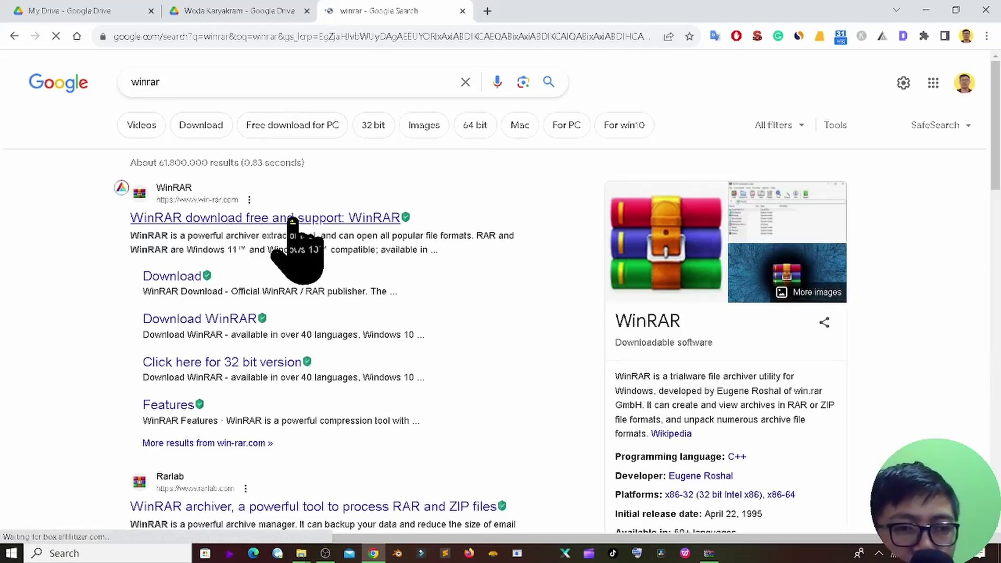
left_click(292, 219)
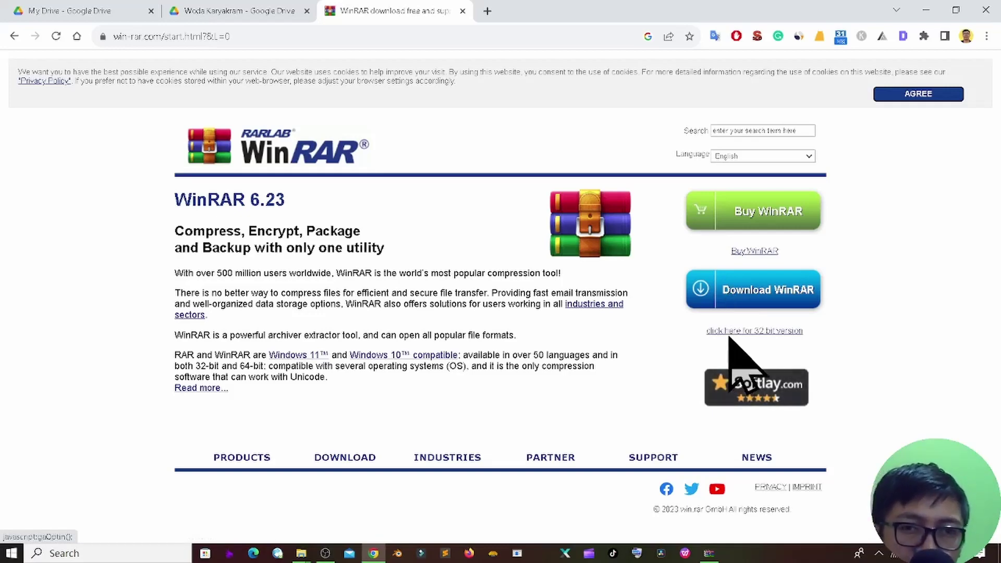
Step: Close the WinRAR site tab and leave a blank new tab open
left_click(463, 11)
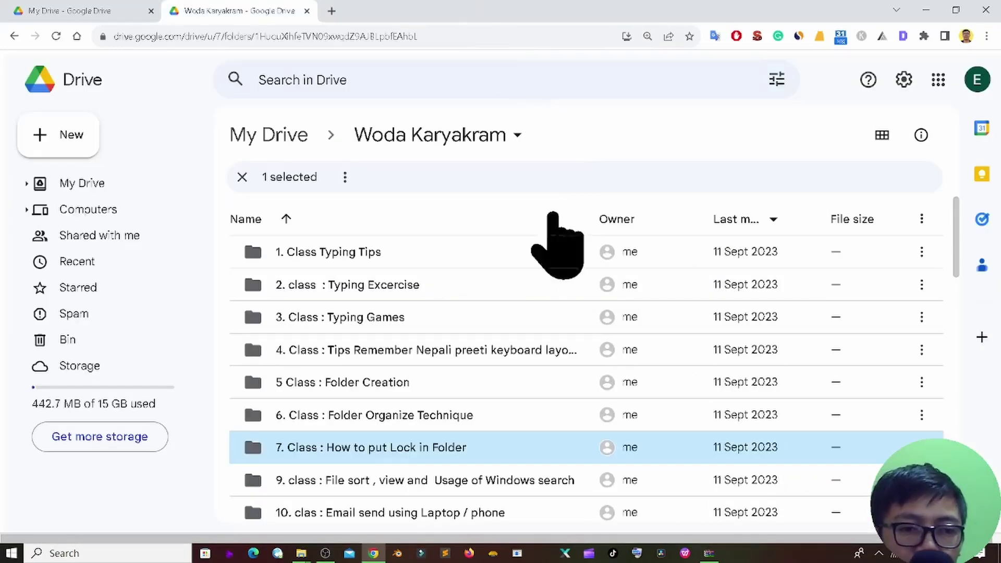
left_click(332, 11)
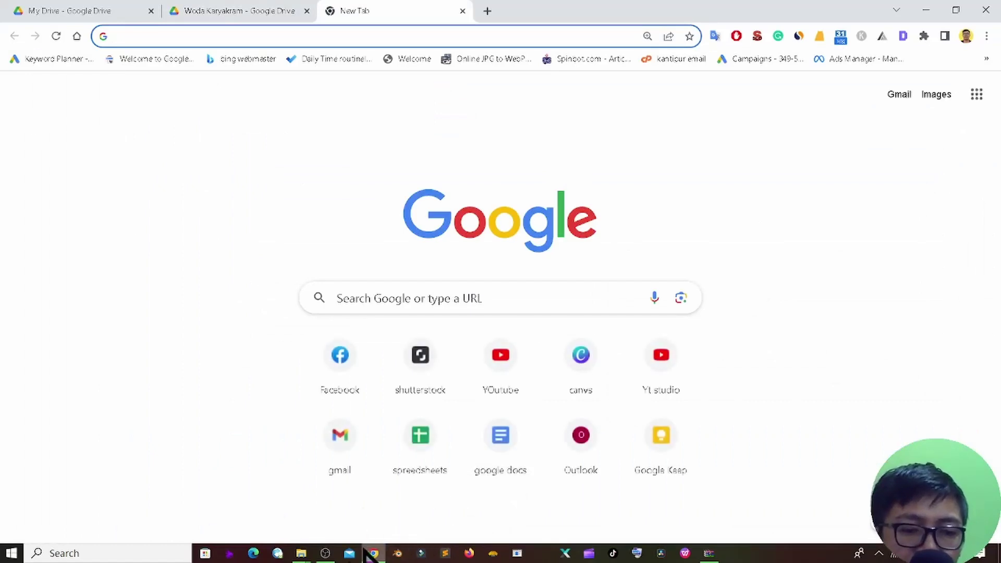
mouse_move(365, 551)
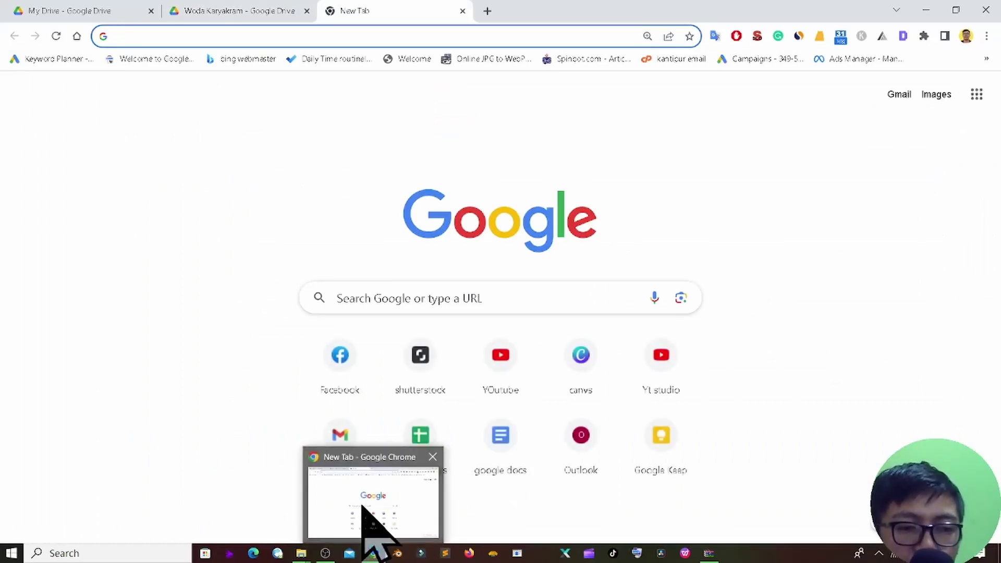